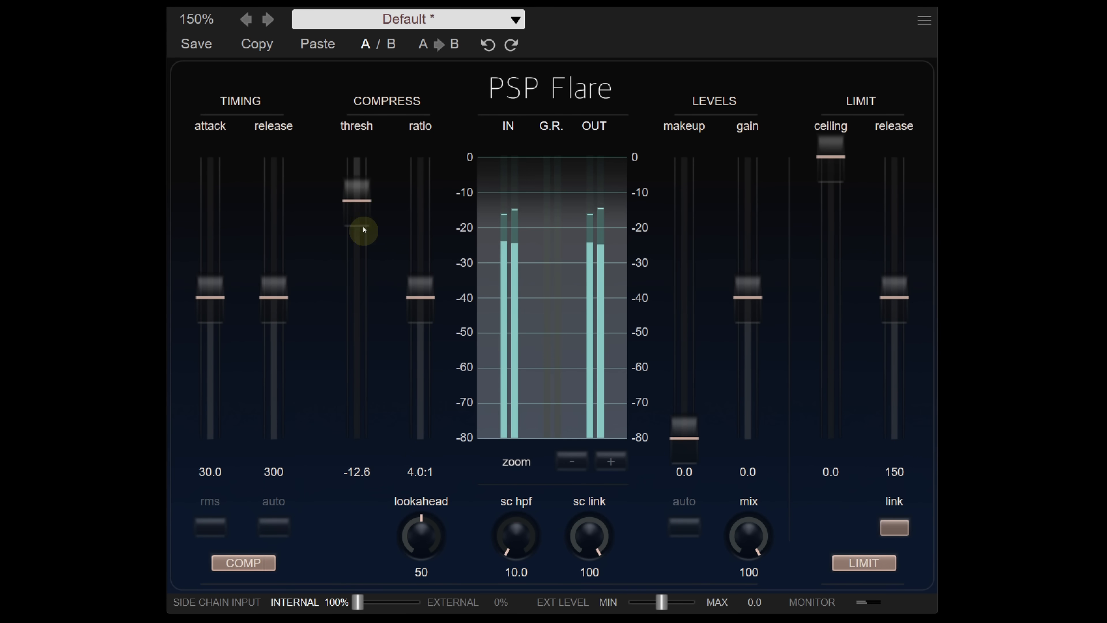
Step: Set the compressor threshold to -56.7 and the makeup gain to 25.3, and switch the limiter off
{"action": "left_click_drag", "start_coordinate": [363, 229], "coordinate": [366, 371]}
{"action": "left_click_drag", "start_coordinate": [688, 434], "coordinate": [677, 264]}
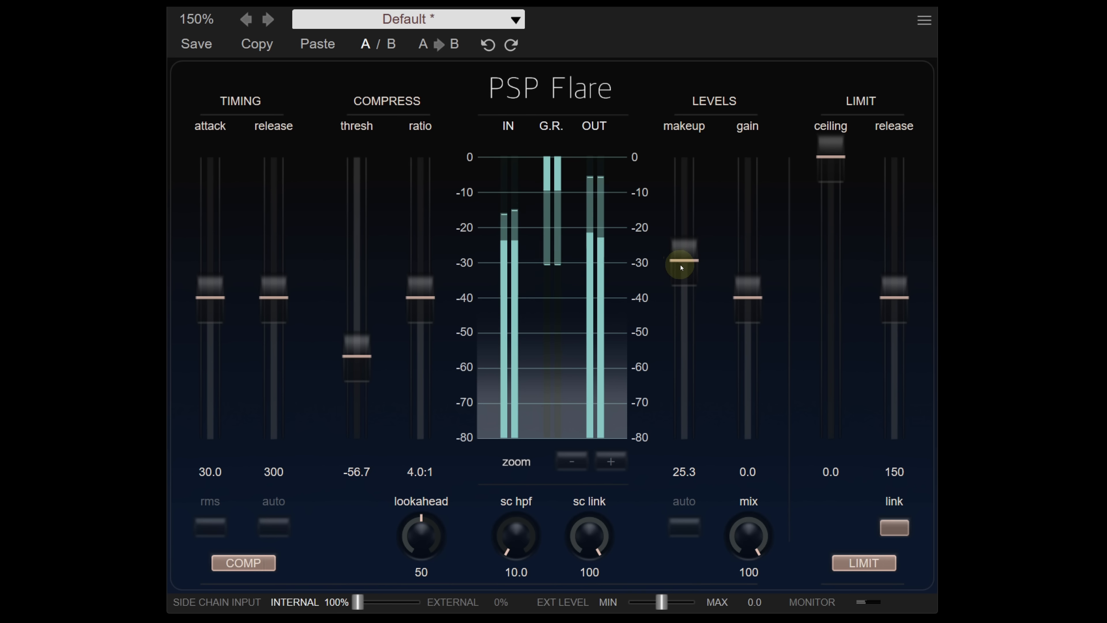
{"action": "left_click", "coordinate": [854, 564]}
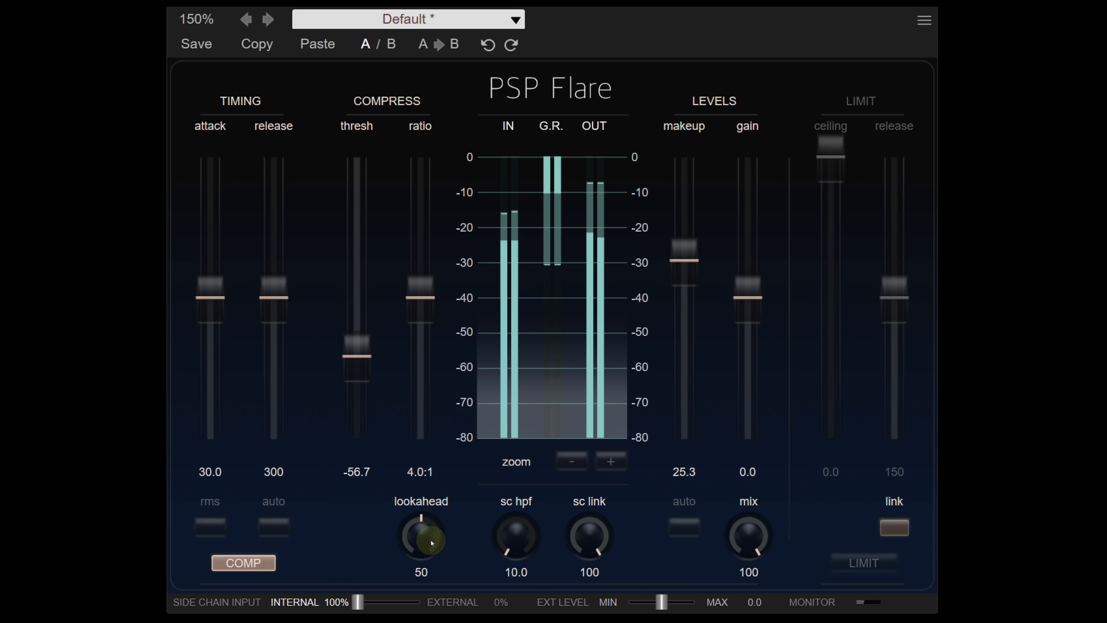
Step: Set the compressor lookahead to 100 and shorten the attack to 0.10 and the release to 30.0
{"action": "left_click_drag", "start_coordinate": [421, 534], "coordinate": [435, 390]}
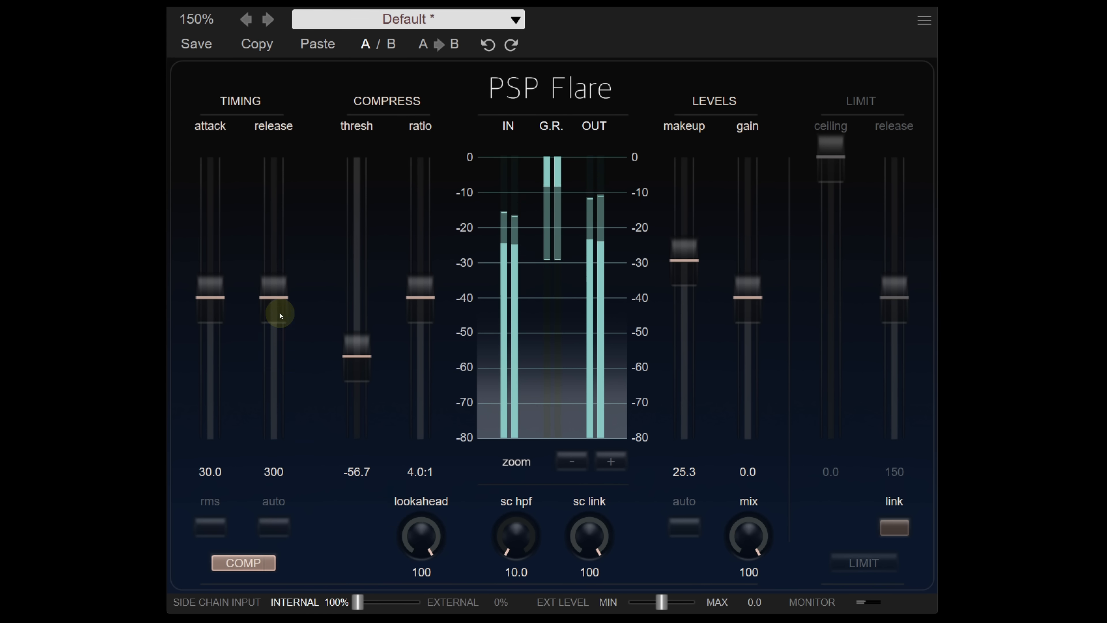
{"action": "left_click_drag", "start_coordinate": [276, 314], "coordinate": [275, 376]}
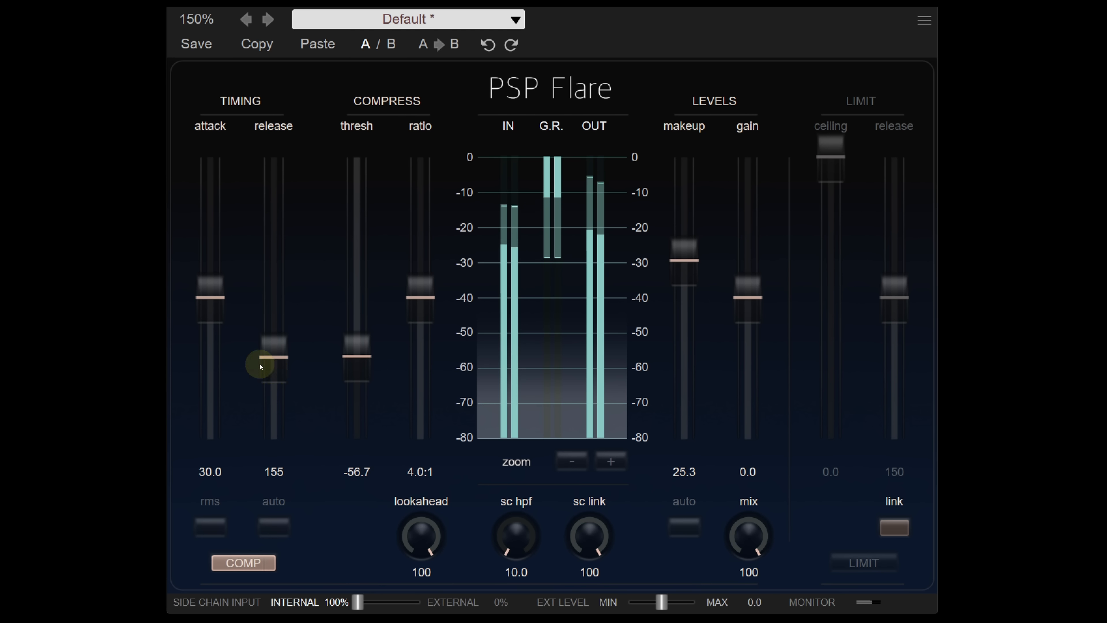
{"action": "left_click_drag", "start_coordinate": [212, 309], "coordinate": [216, 371]}
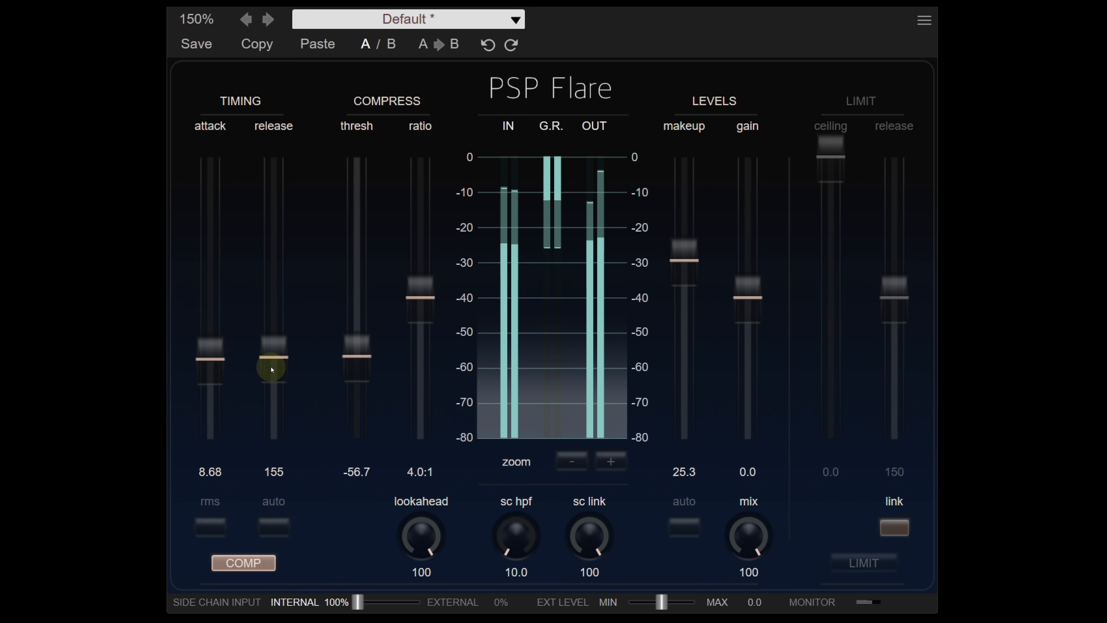
{"action": "left_click_drag", "start_coordinate": [272, 364], "coordinate": [273, 380]}
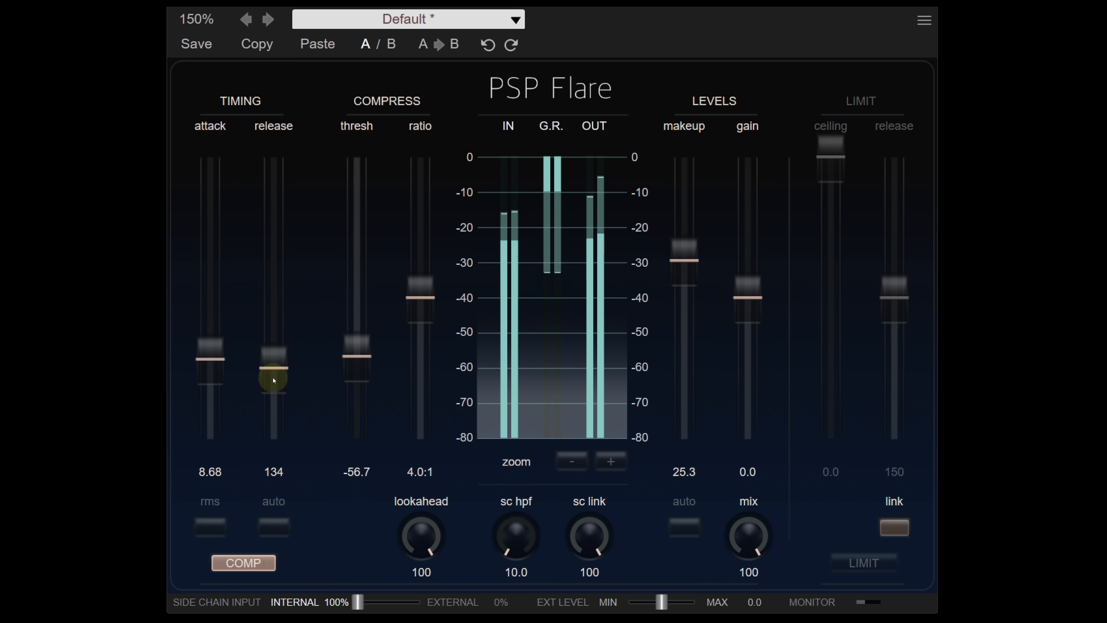
{"action": "left_click_drag", "start_coordinate": [211, 367], "coordinate": [219, 446]}
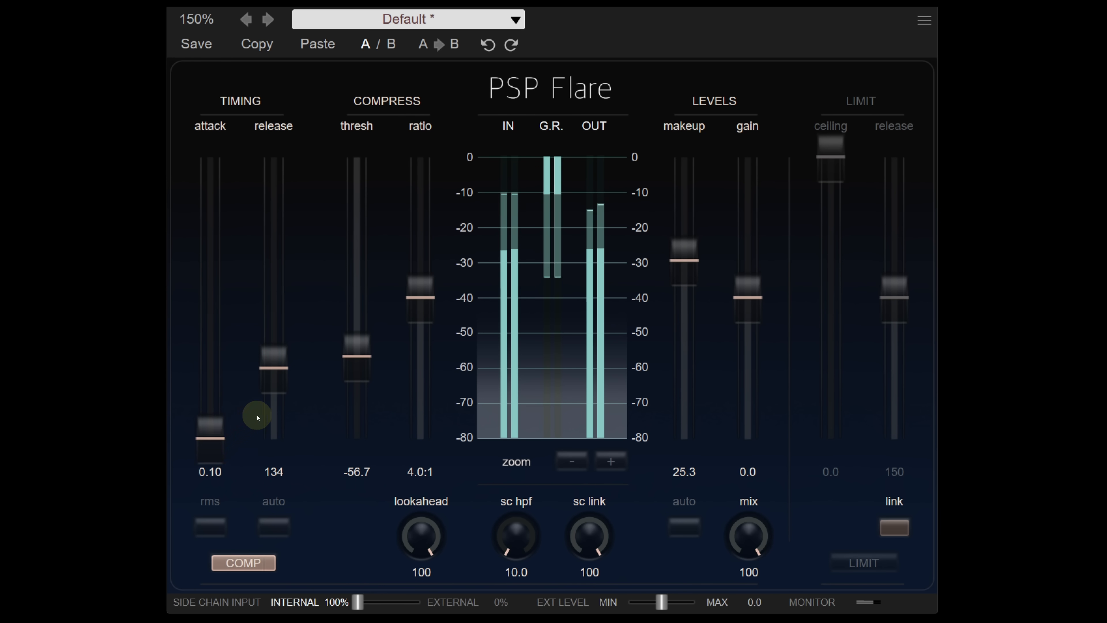
{"action": "left_click_drag", "start_coordinate": [274, 389], "coordinate": [271, 472]}
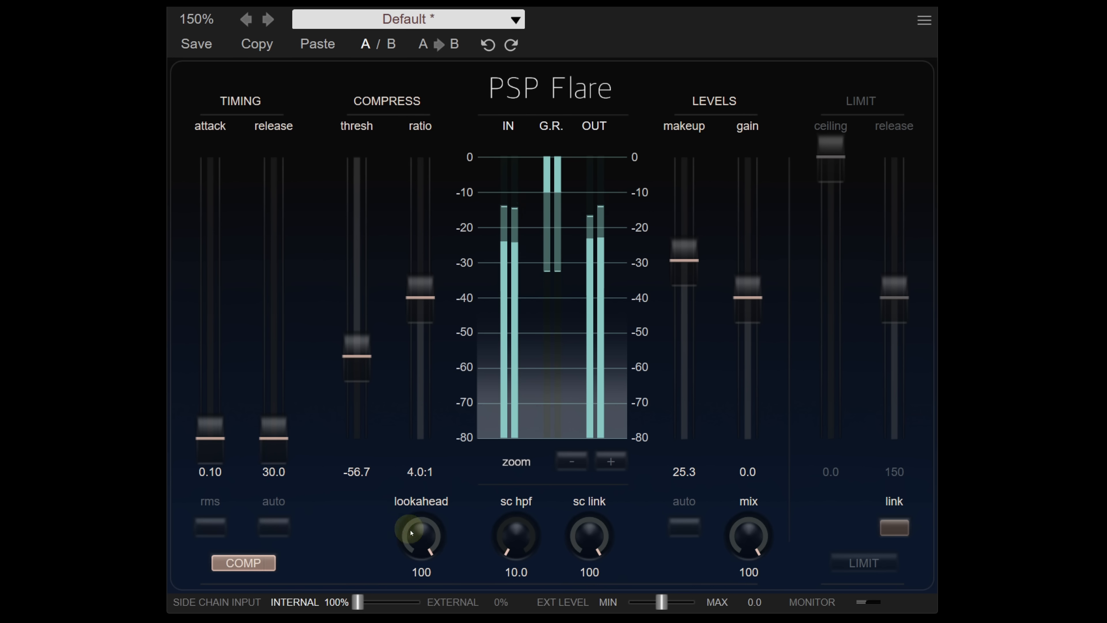
Step: Set the lookahead to 0, the compressor attack to 3.33 and the compressor release to 187
{"action": "left_click_drag", "start_coordinate": [422, 538], "coordinate": [419, 606]}
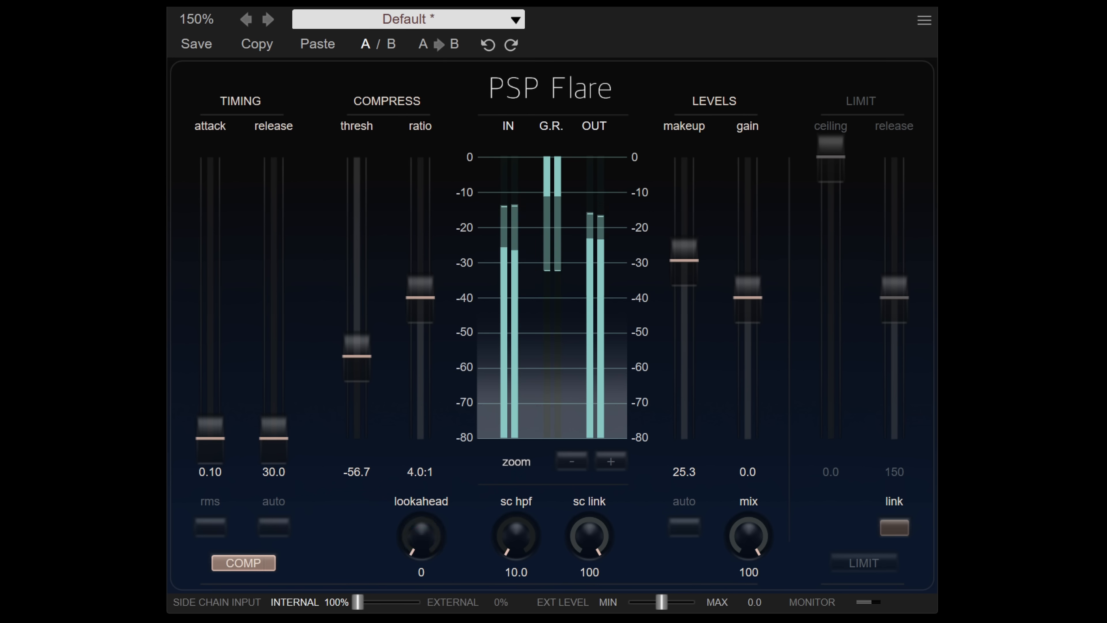
{"action": "left_click_drag", "start_coordinate": [217, 451], "coordinate": [215, 393]}
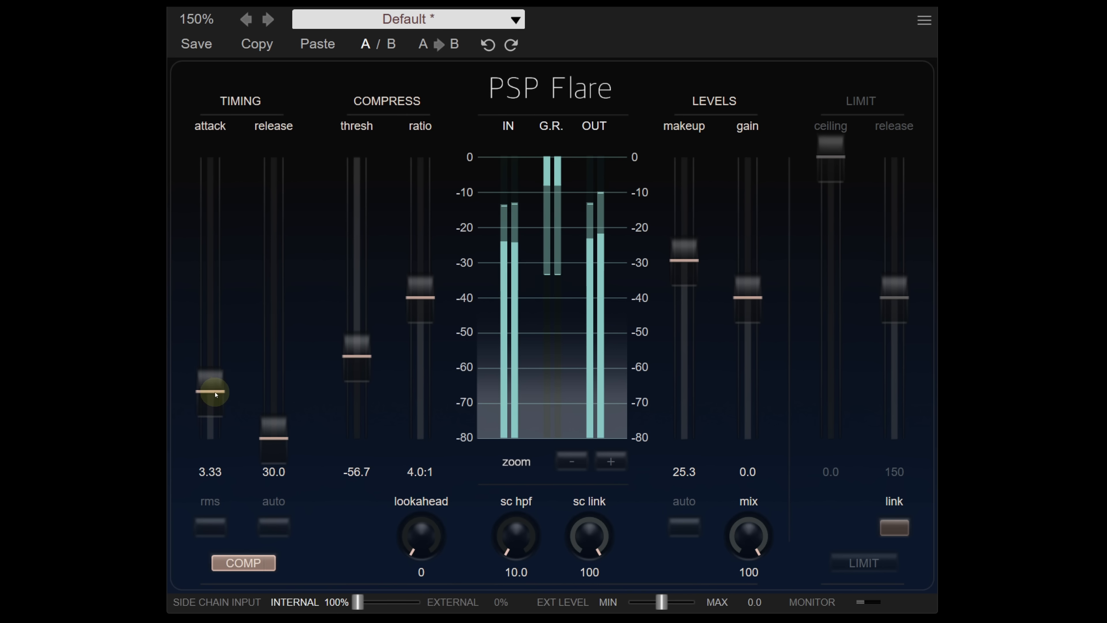
{"action": "left_click_drag", "start_coordinate": [272, 437], "coordinate": [263, 344]}
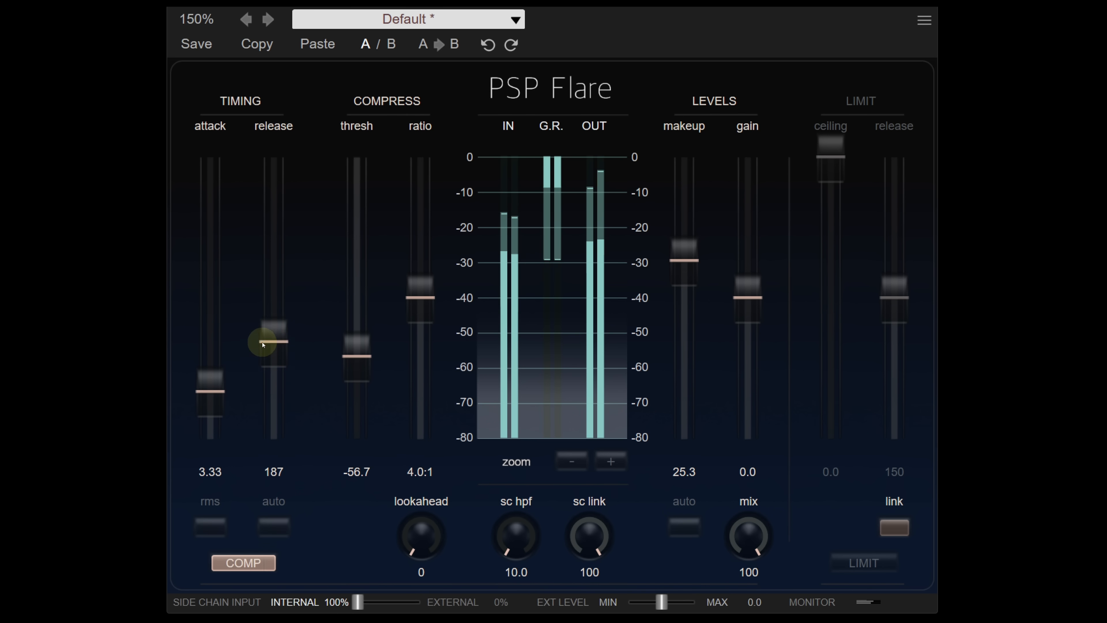
Step: Set the compressor attack to 7.25, switch on RMS detection and lengthen the attack further
{"action": "left_click_drag", "start_coordinate": [213, 384], "coordinate": [216, 361]}
{"action": "left_click", "coordinate": [213, 521]}
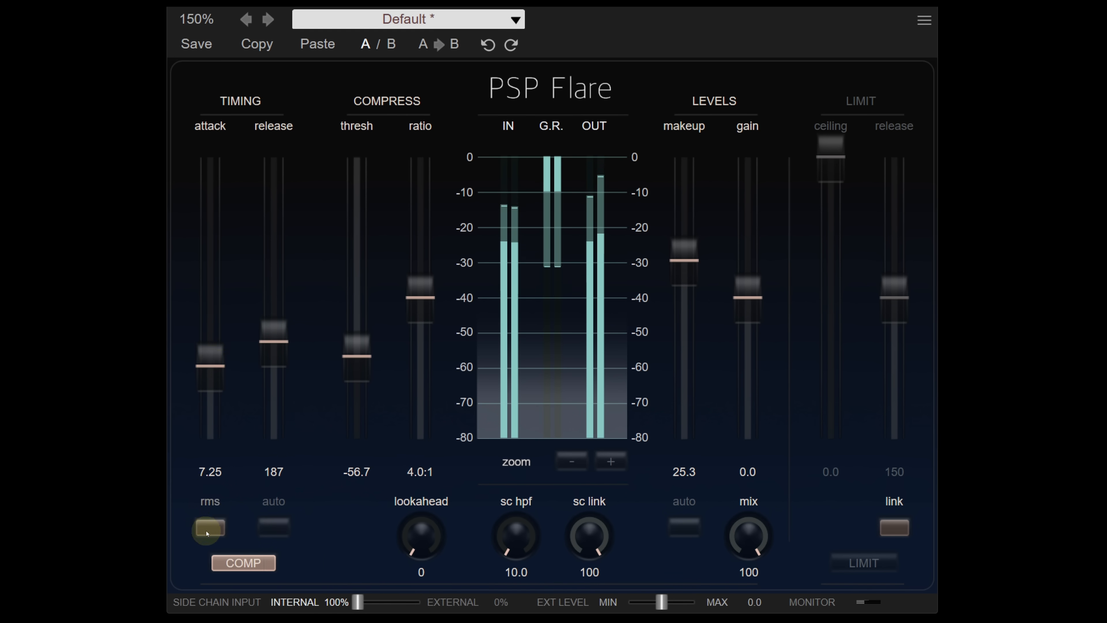
{"action": "left_click_drag", "start_coordinate": [217, 395], "coordinate": [213, 320]}
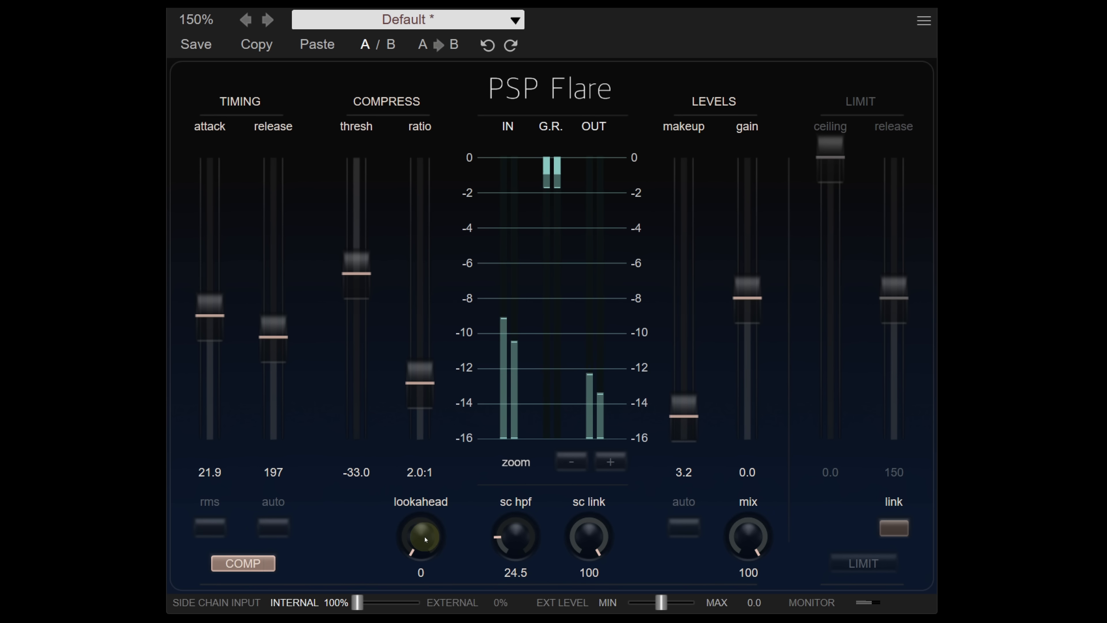
Step: Bypass the compressor section and re-enable it to compare the sound
{"action": "left_click", "coordinate": [245, 564]}
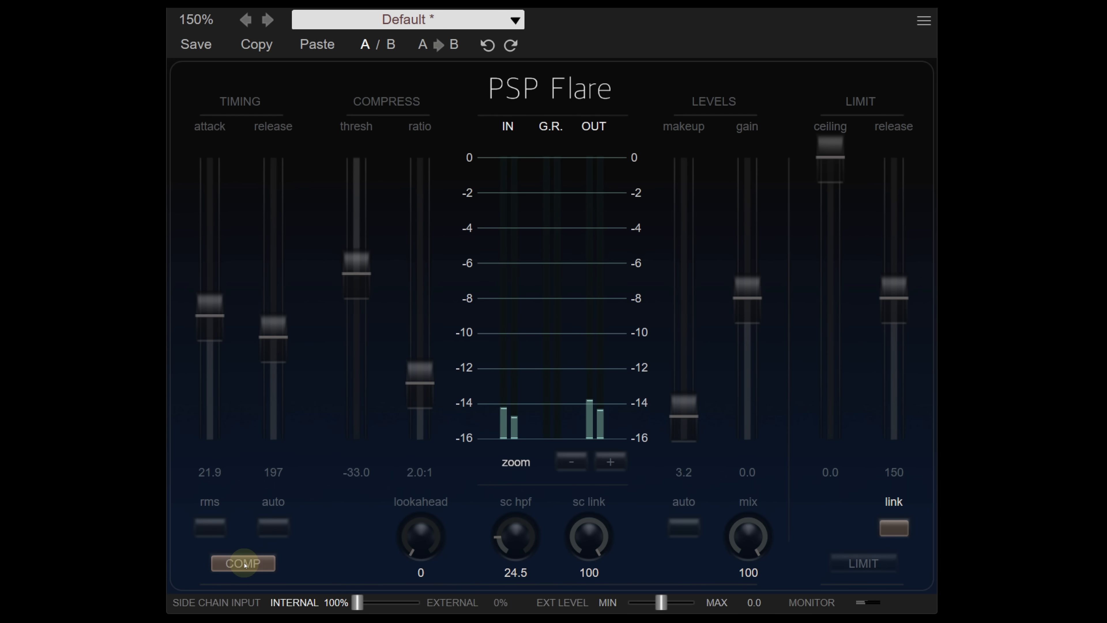
{"action": "left_click", "coordinate": [245, 564]}
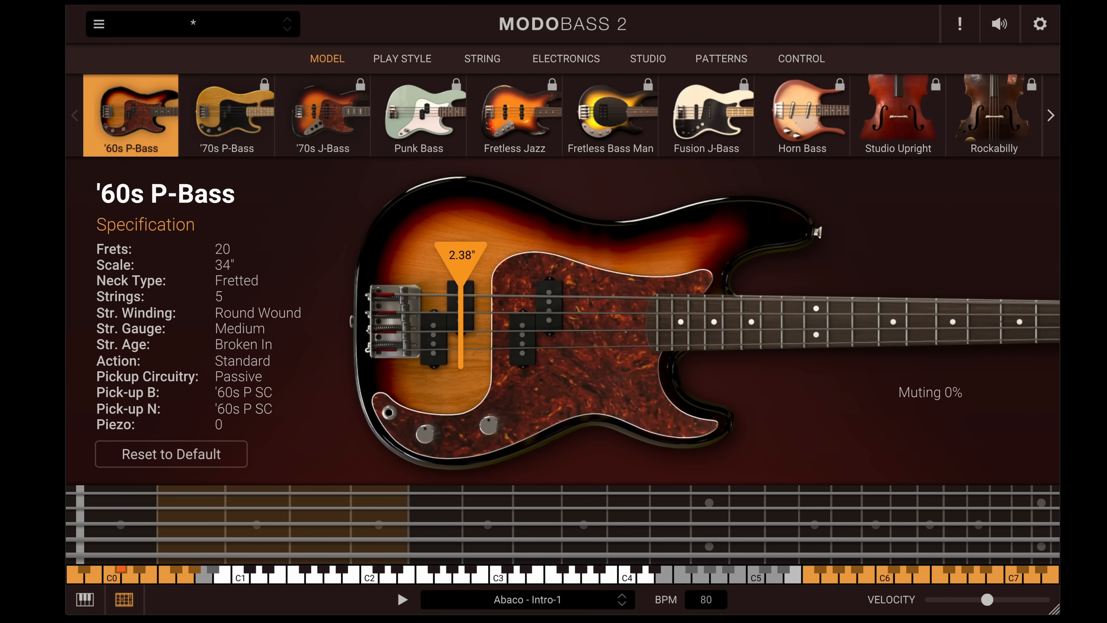
Step: Switch to MODO BASS 2 and open the studio settings of the '60s P-Bass
{"action": "left_click", "coordinate": [652, 65]}
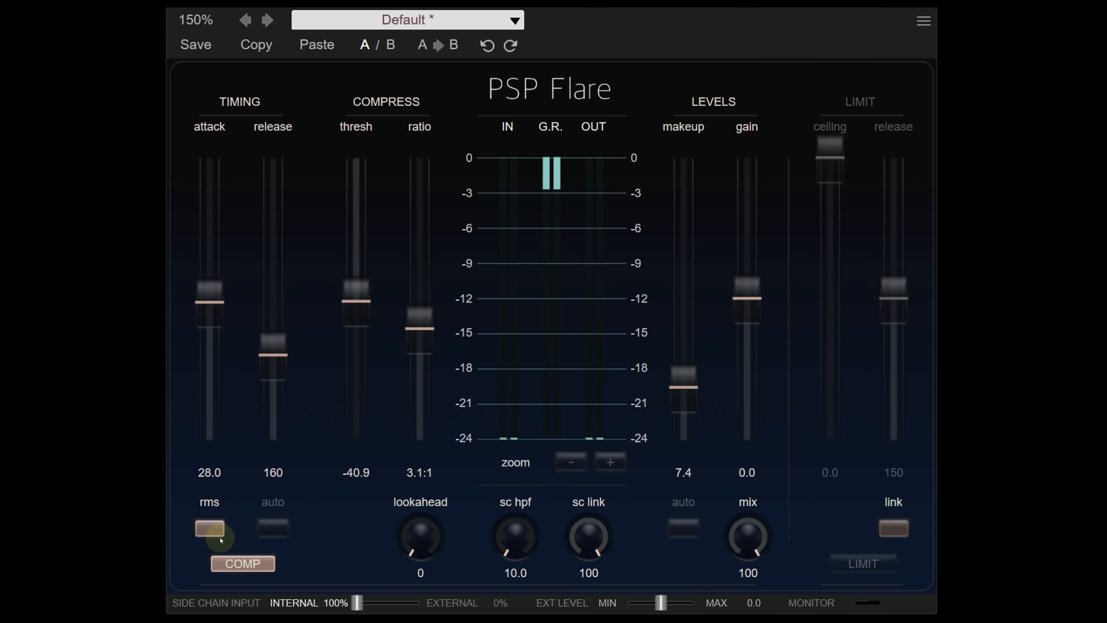
Step: In PSP Flare, switch the limiter on and set its ceiling to -16.4 and its release to 10.0
{"action": "left_click", "coordinate": [214, 529]}
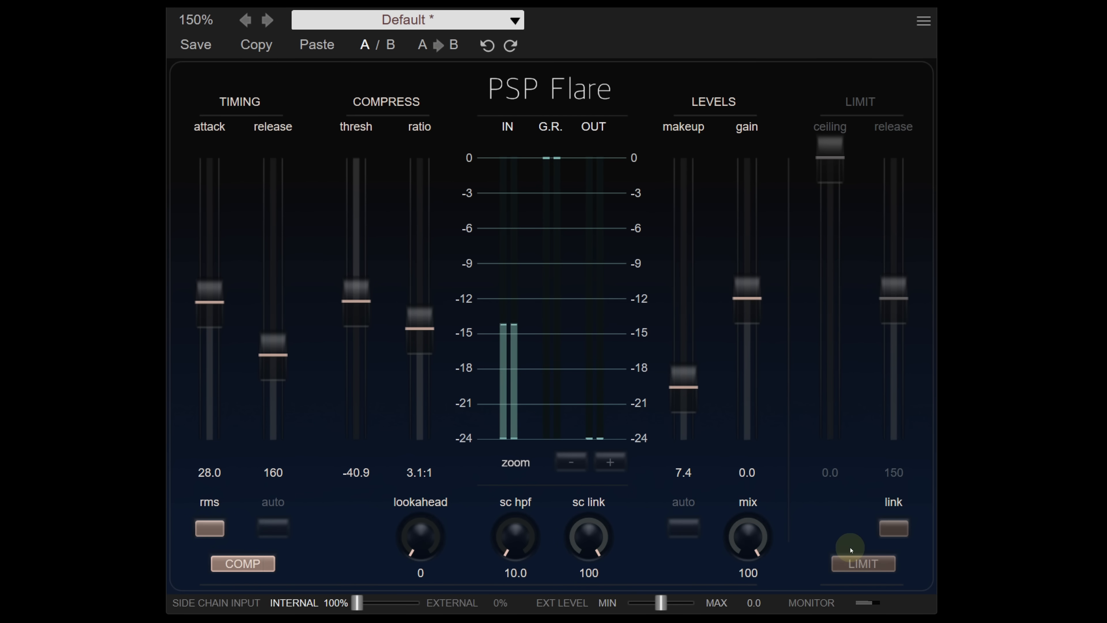
{"action": "left_click", "coordinate": [854, 562]}
{"action": "left_click_drag", "start_coordinate": [829, 156], "coordinate": [827, 389]}
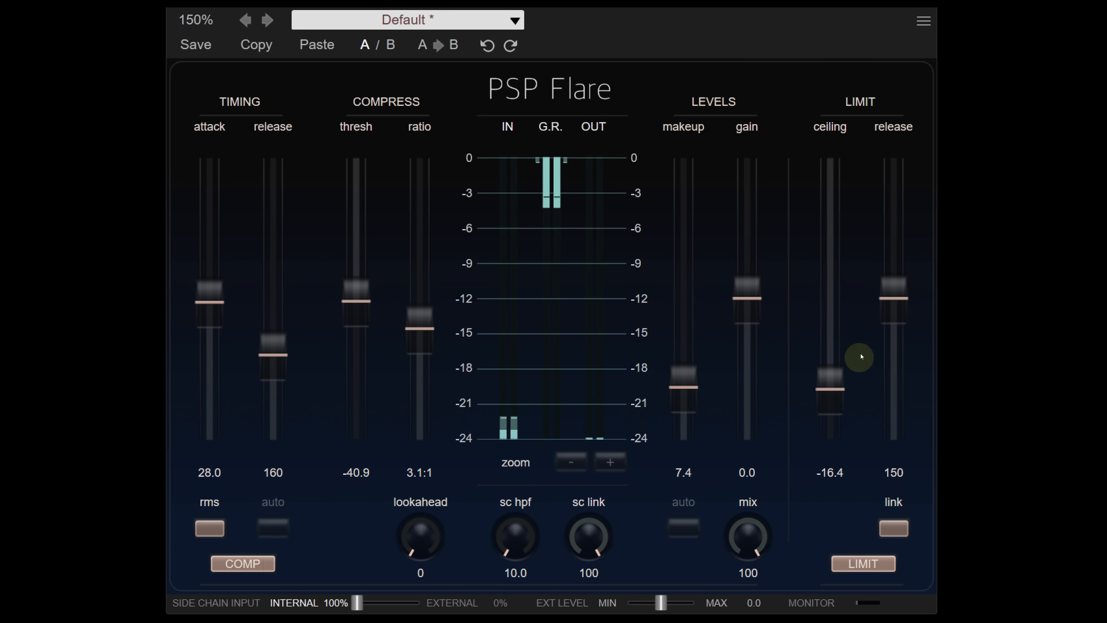
{"action": "left_click_drag", "start_coordinate": [897, 317], "coordinate": [896, 469]}
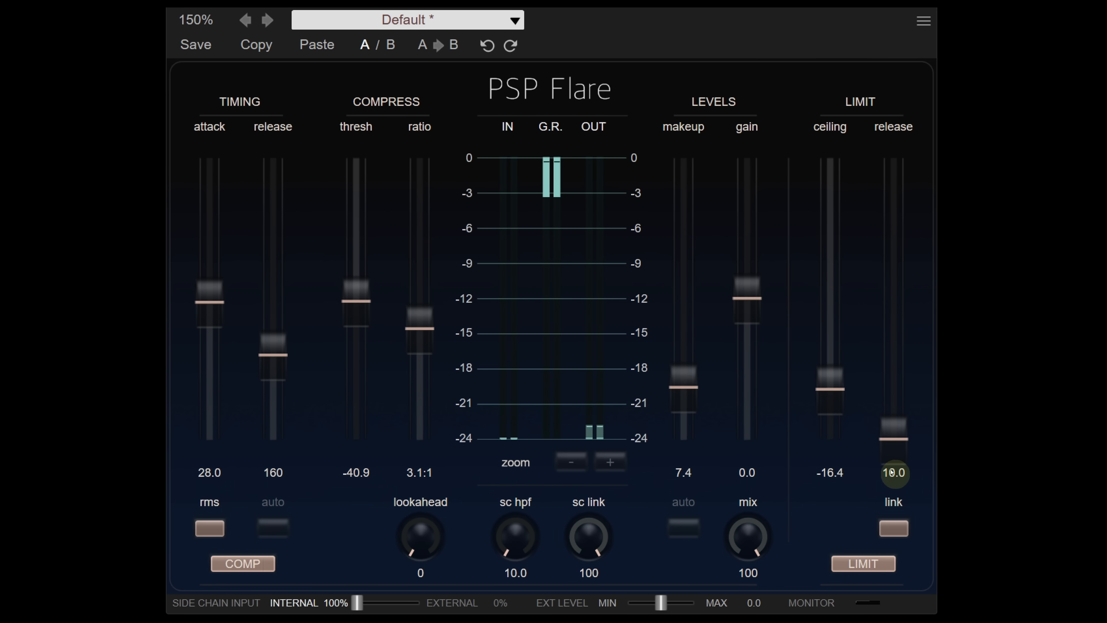
Step: Raise the output gain to 20.0 and lower the limiter ceiling to -19.5
{"action": "left_click_drag", "start_coordinate": [755, 315], "coordinate": [748, 153]}
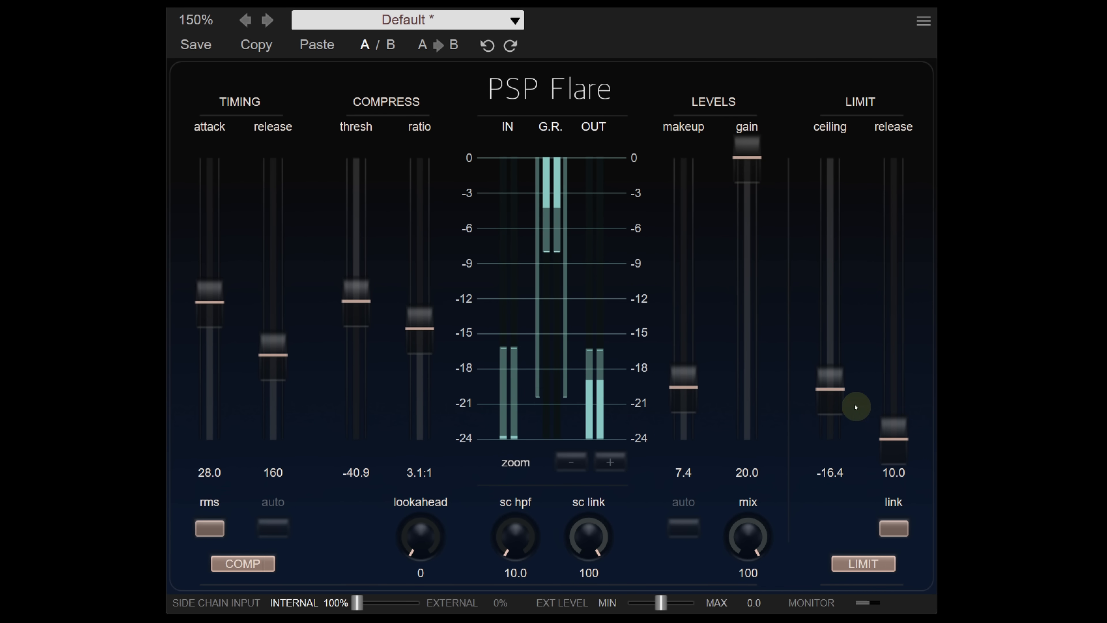
{"action": "left_click_drag", "start_coordinate": [840, 400], "coordinate": [835, 437]}
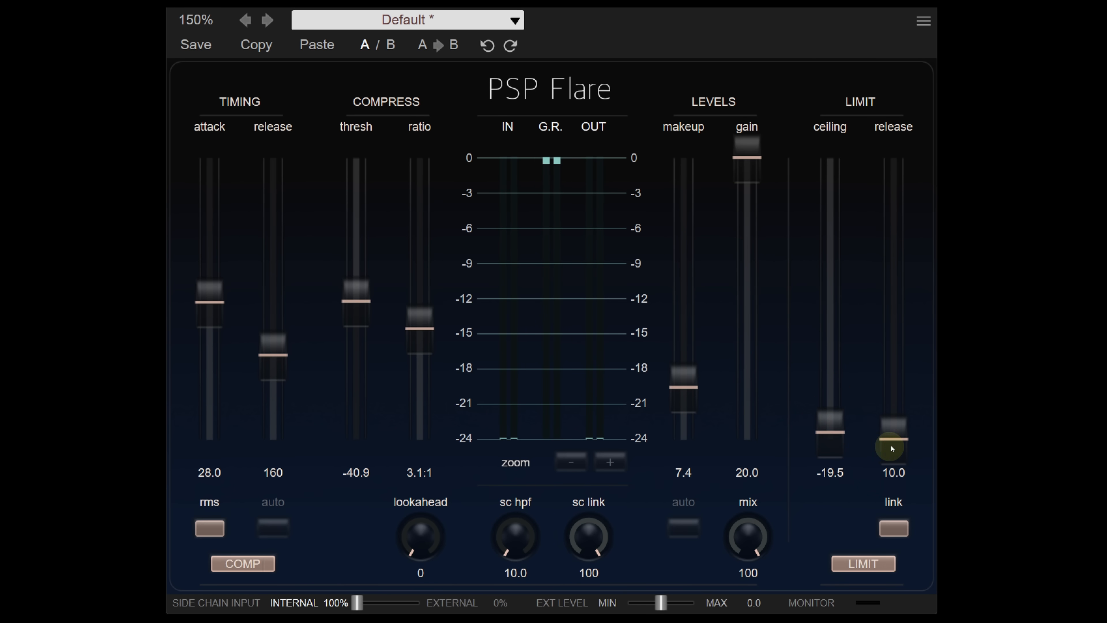
{"action": "left_click", "coordinate": [896, 458]}
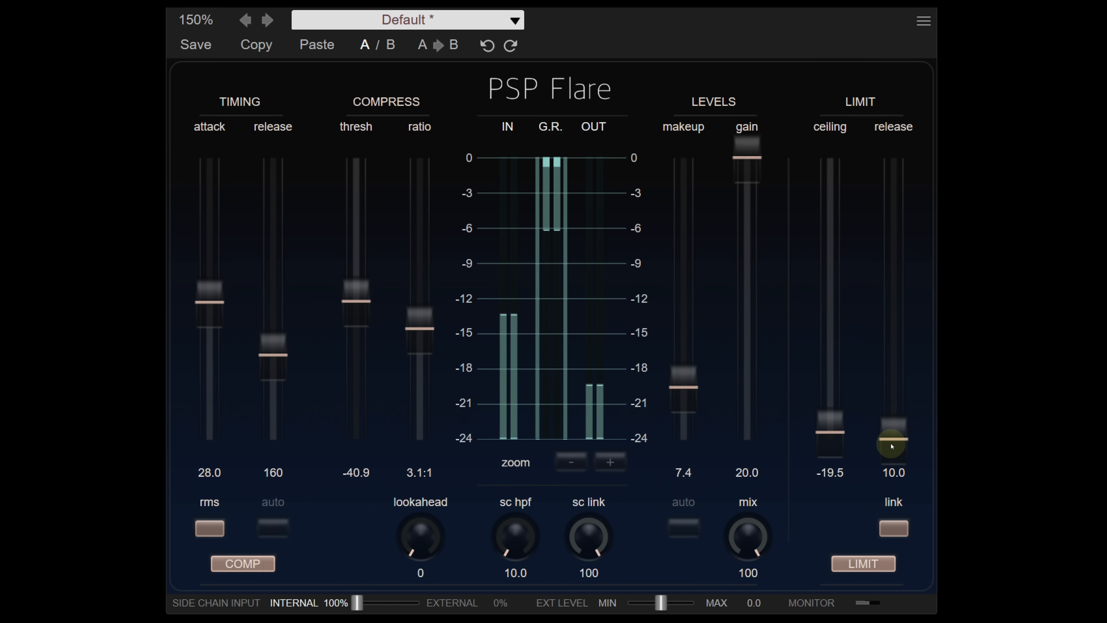
Step: Return the output gain to 0.0 and switch the limiter off
{"action": "left_click", "coordinate": [747, 279]}
{"action": "left_click", "coordinate": [853, 564]}
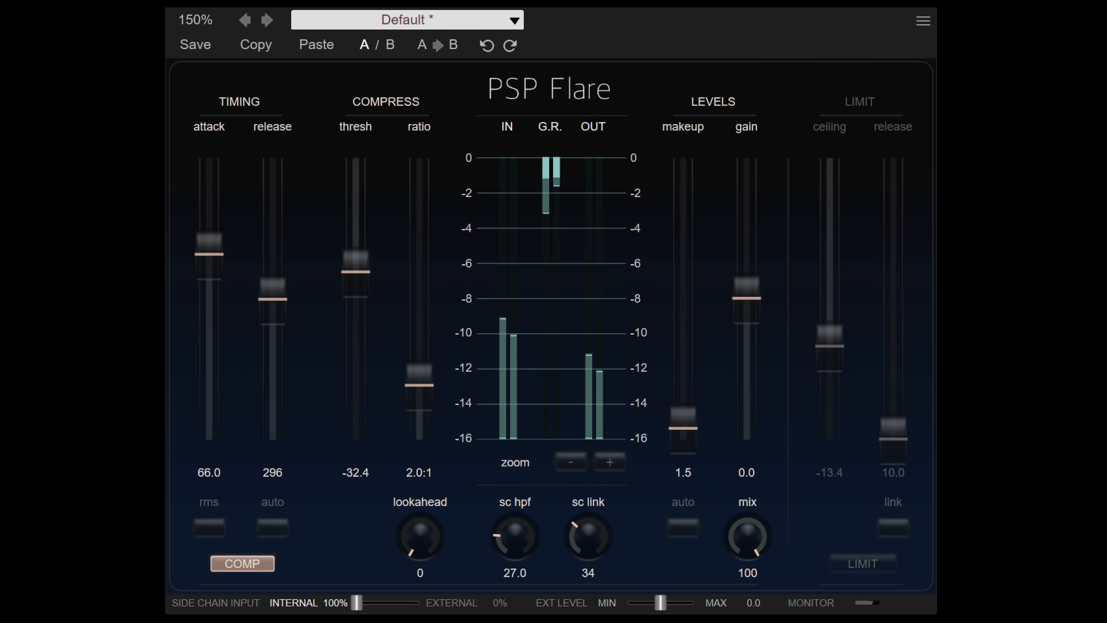
Step: Set the compressor attack to 53.2, and try a lookahead of 95 before returning it to 0
{"action": "mouse_move", "coordinate": [217, 257]}
{"action": "left_mouse_down"}
{"action": "mouse_move", "coordinate": [213, 337]}
{"action": "mouse_move", "coordinate": [212, 272]}
{"action": "left_mouse_up"}
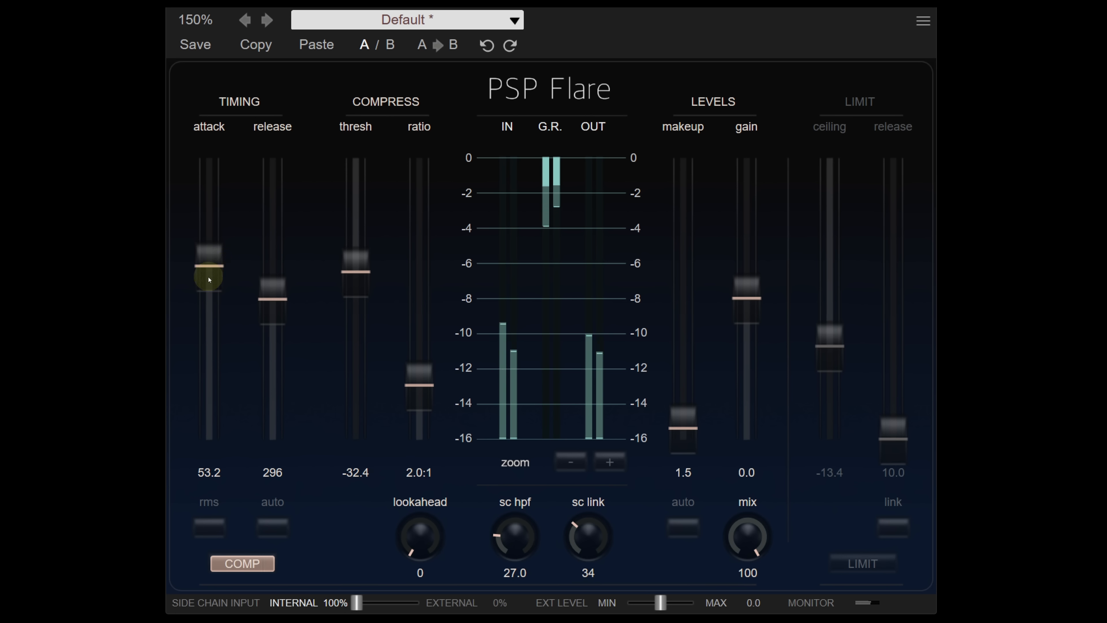
{"action": "left_click_drag", "start_coordinate": [420, 541], "coordinate": [412, 260]}
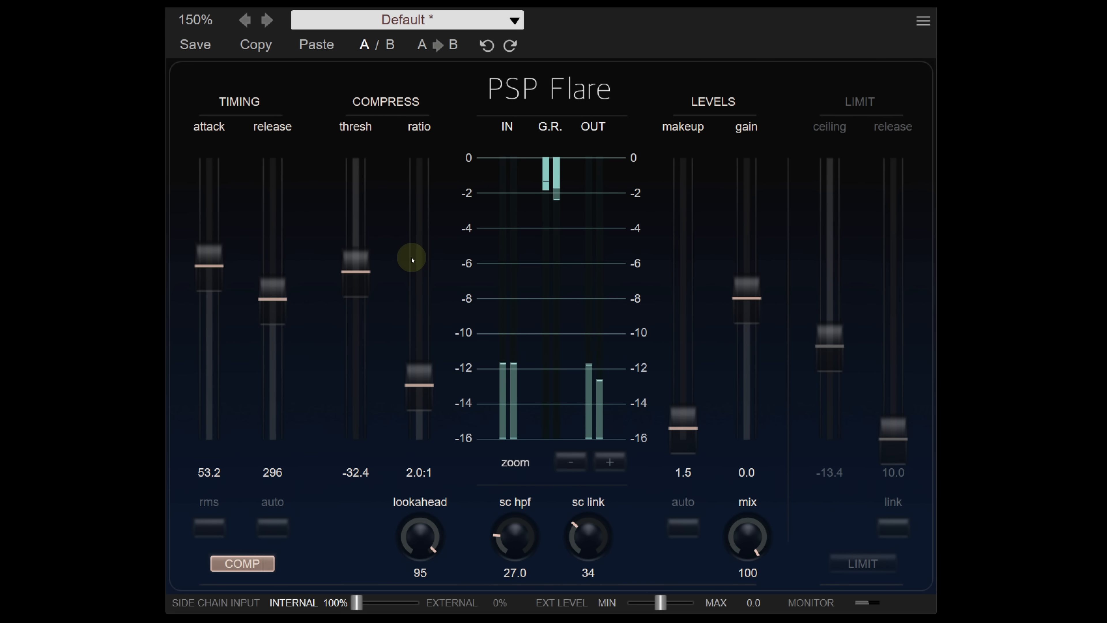
{"action": "left_click_drag", "start_coordinate": [412, 260], "coordinate": [409, 551]}
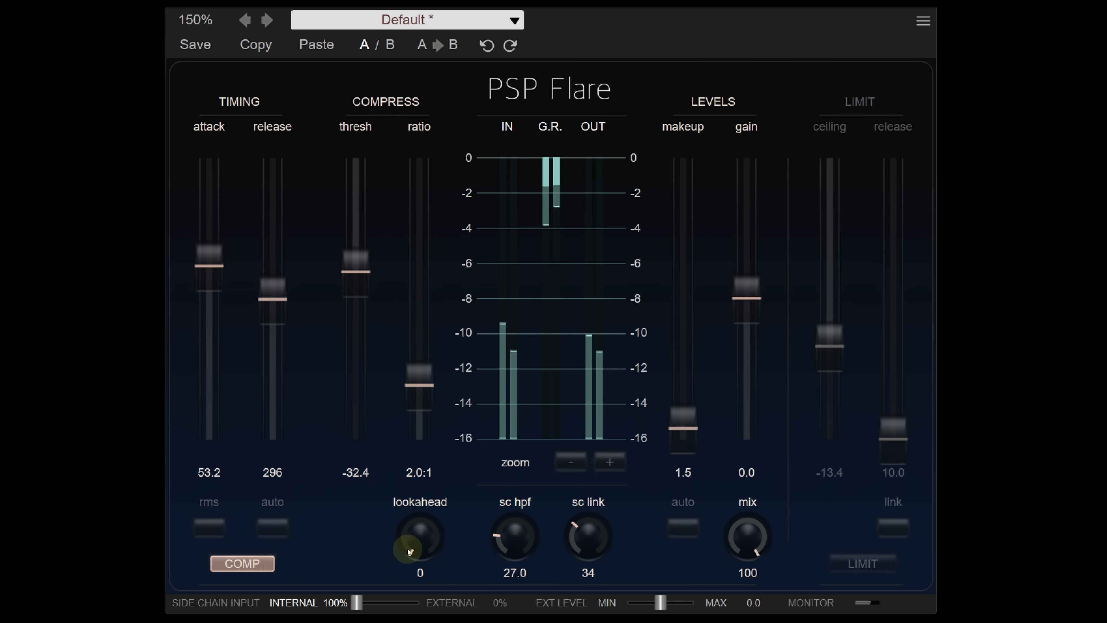
Step: Set the compressor ratio to 2.5:1, the threshold to -29.1 and the compressor release to 221
{"action": "left_click_drag", "start_coordinate": [418, 385], "coordinate": [420, 358]}
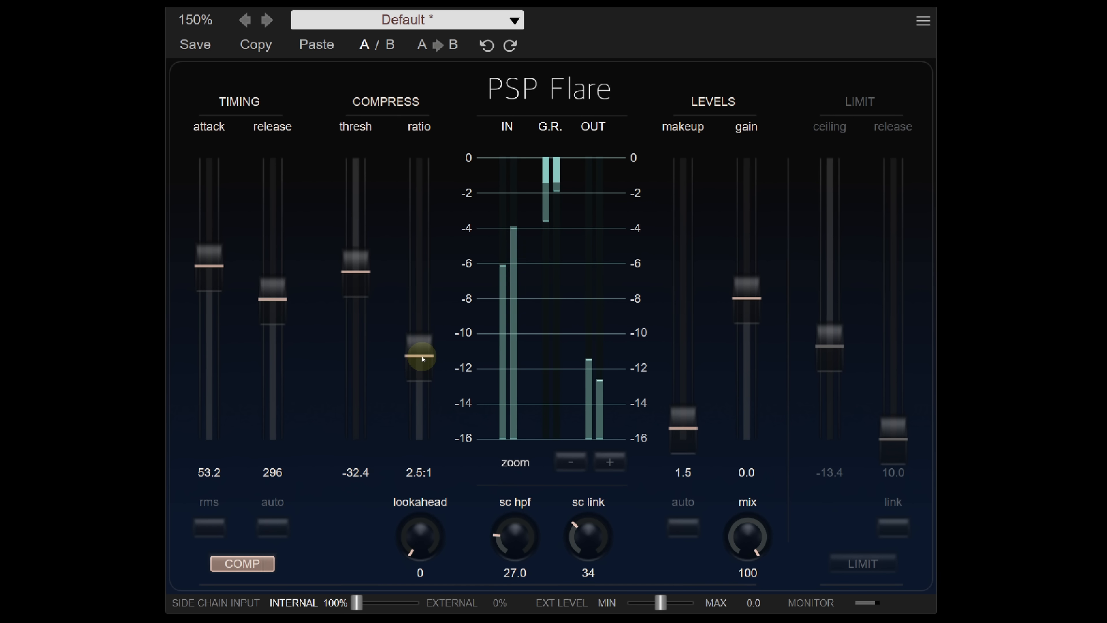
{"action": "left_click_drag", "start_coordinate": [355, 285], "coordinate": [354, 273]}
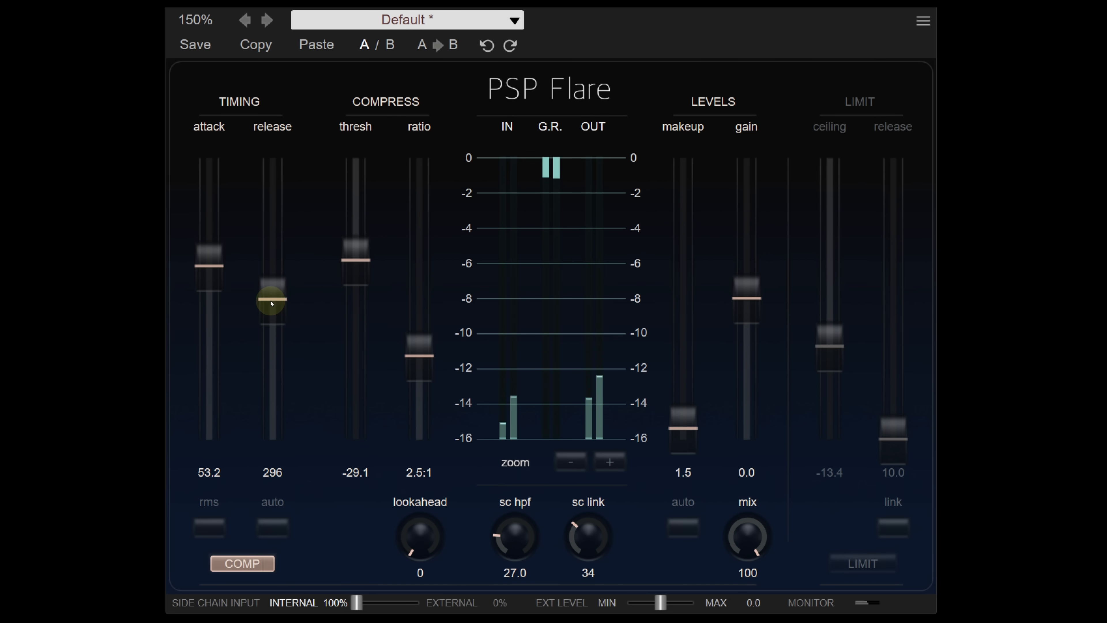
{"action": "left_click_drag", "start_coordinate": [271, 298], "coordinate": [261, 330]}
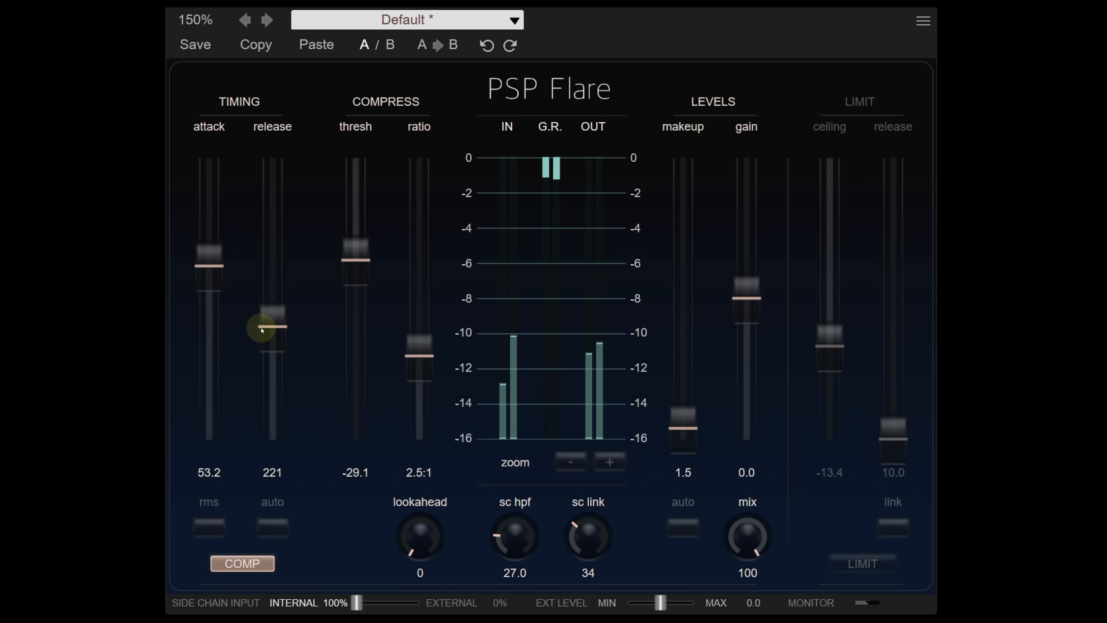
Step: Lower the compressor threshold to -37.0 and set the ratio to 1.53:1
{"action": "left_click_drag", "start_coordinate": [425, 359], "coordinate": [421, 417]}
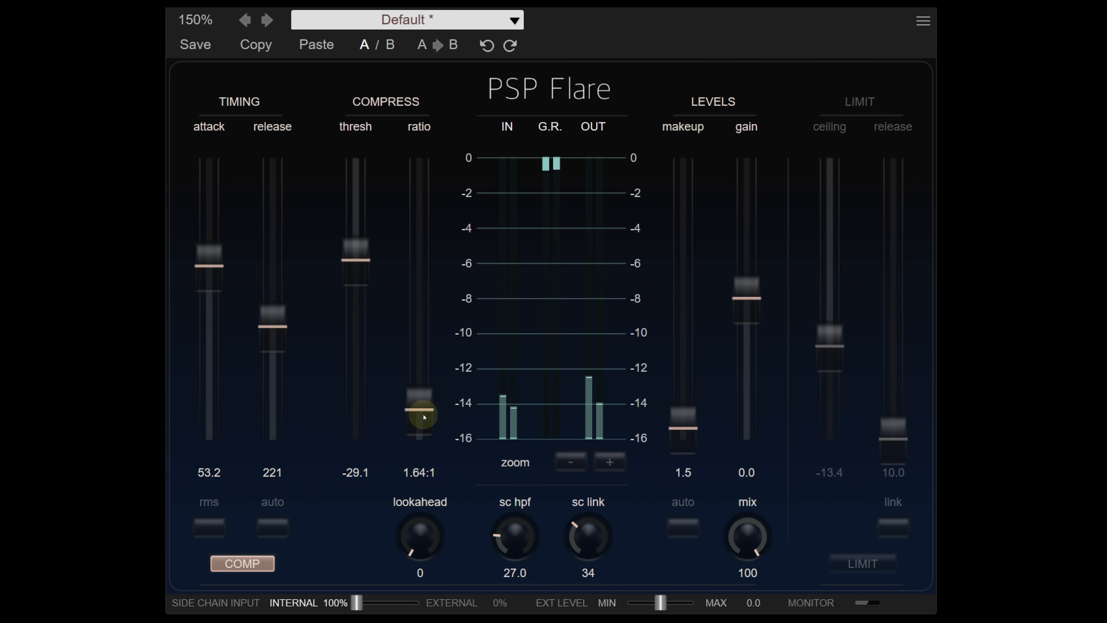
{"action": "left_click_drag", "start_coordinate": [356, 279], "coordinate": [356, 304]}
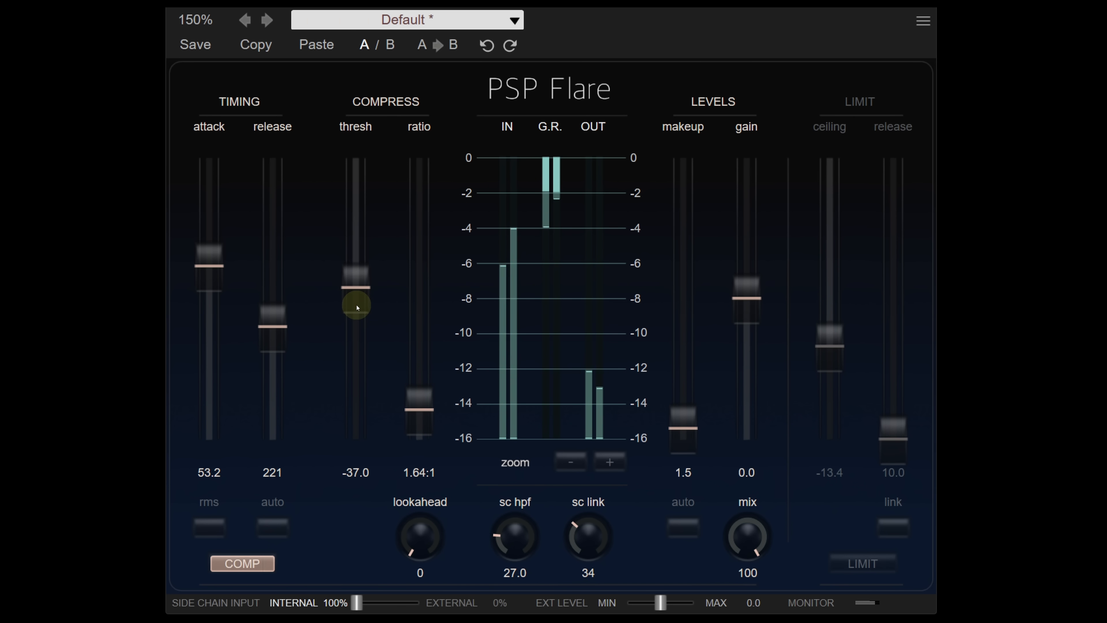
{"action": "left_click_drag", "start_coordinate": [420, 406], "coordinate": [419, 412]}
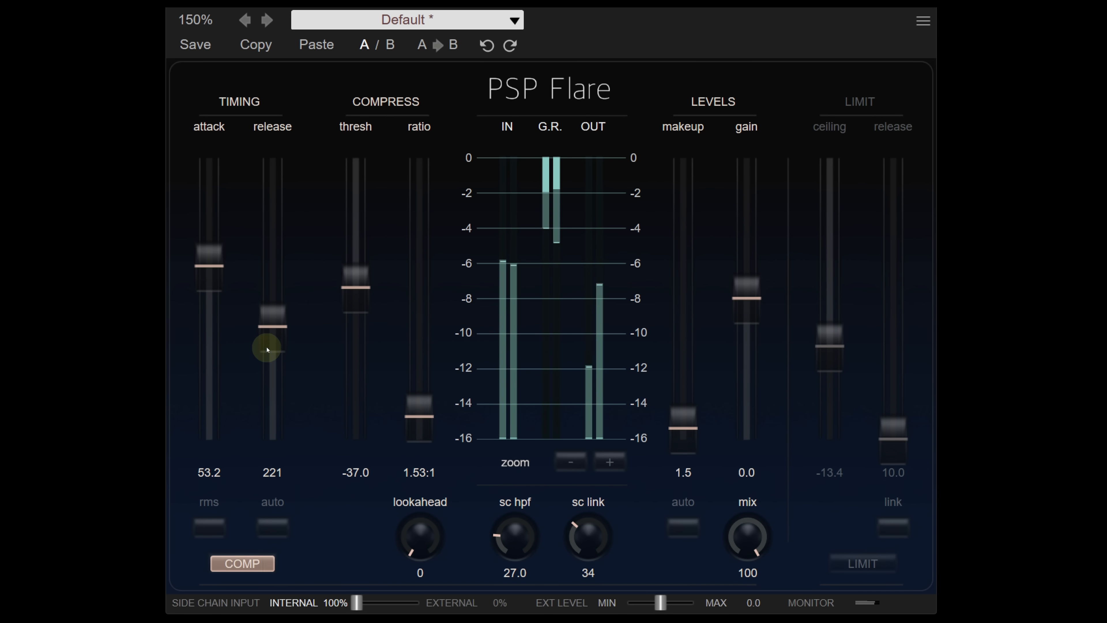
{"action": "left_click_drag", "start_coordinate": [267, 349], "coordinate": [217, 261]}
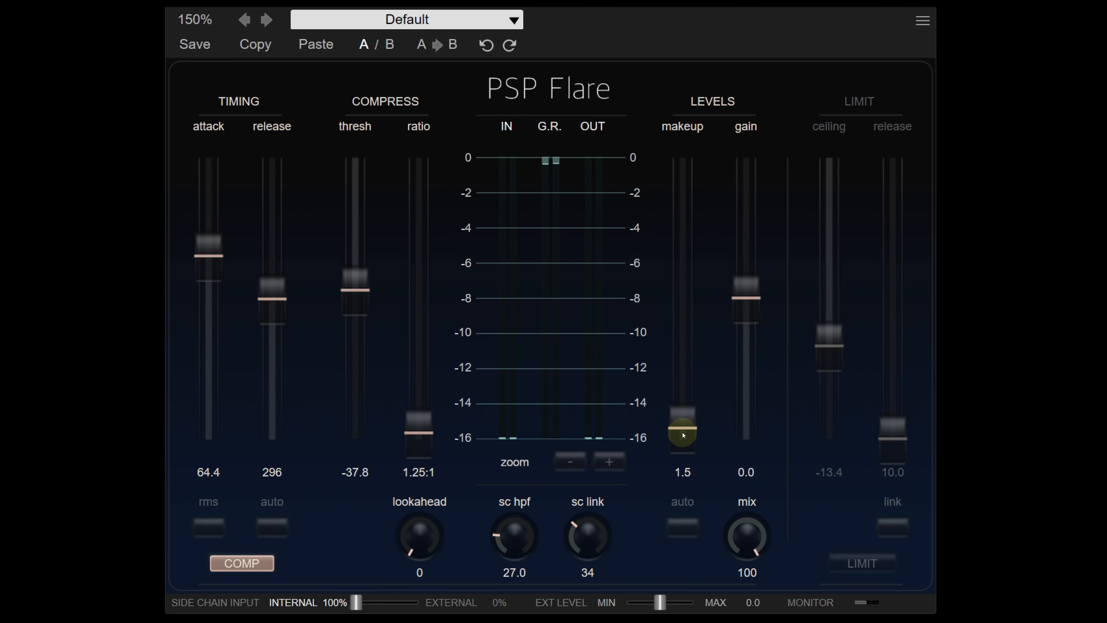
Step: Switch the limiter section on
{"action": "left_click", "coordinate": [858, 562]}
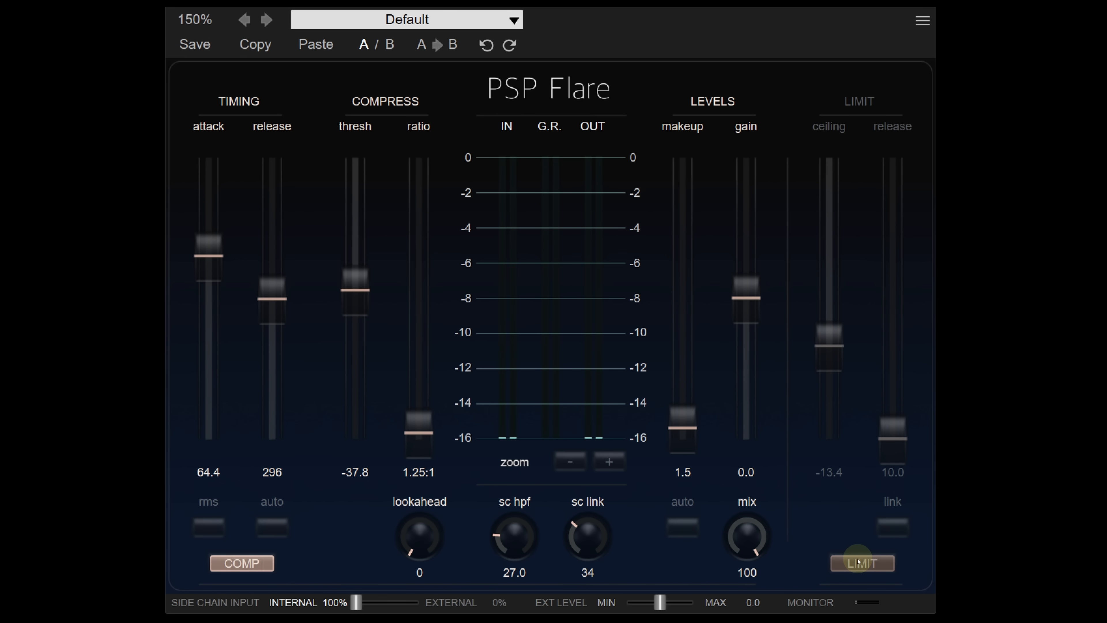
{"action": "left_click", "coordinate": [857, 563]}
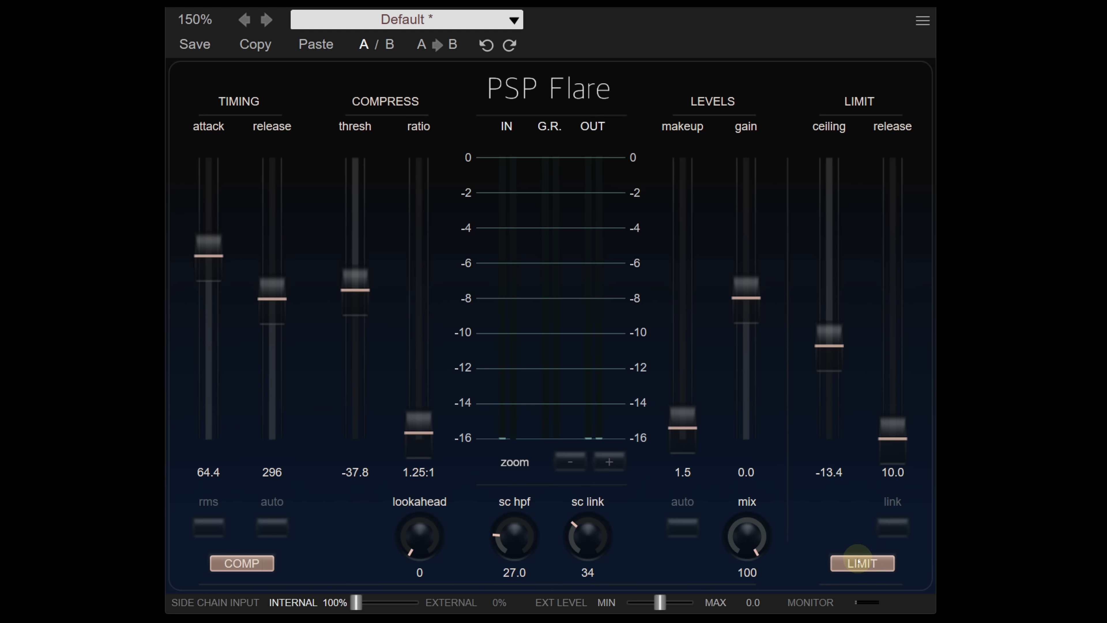
Step: Try an output gain of 7.7 before returning it to 0.0
{"action": "left_click_drag", "start_coordinate": [760, 302], "coordinate": [752, 249]}
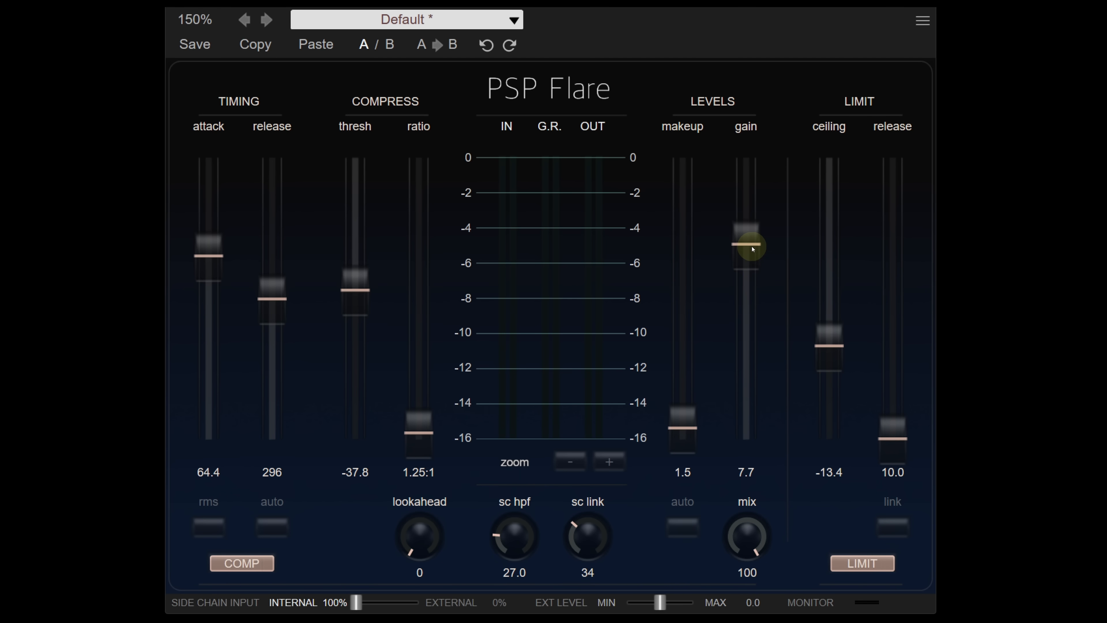
{"action": "left_click", "coordinate": [260, 563]}
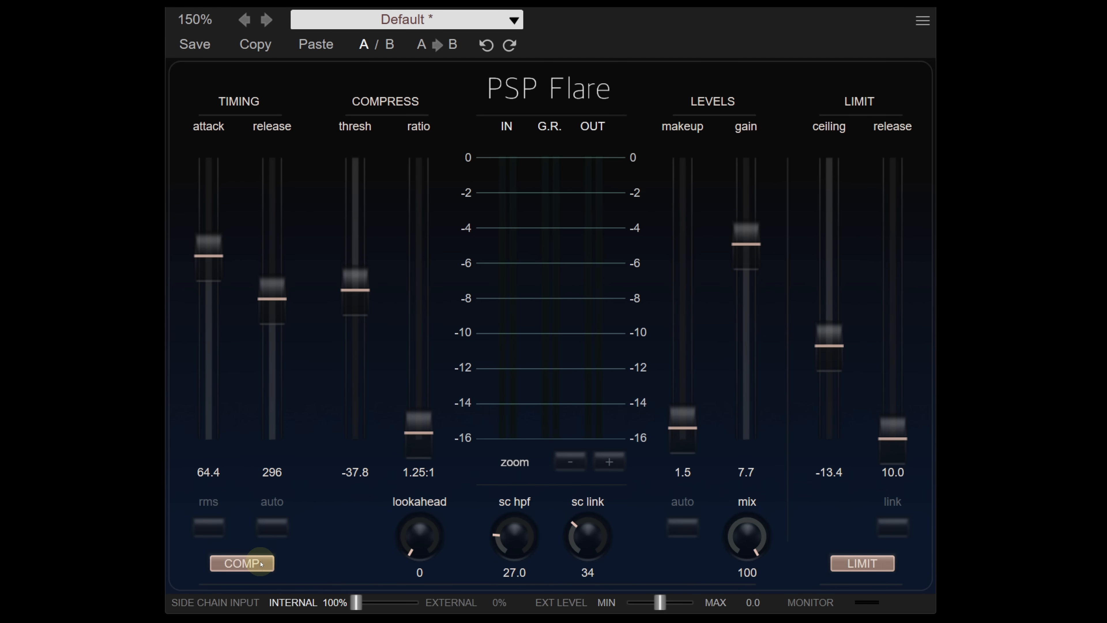
{"action": "left_click", "coordinate": [740, 243], "text": "ctrl"}
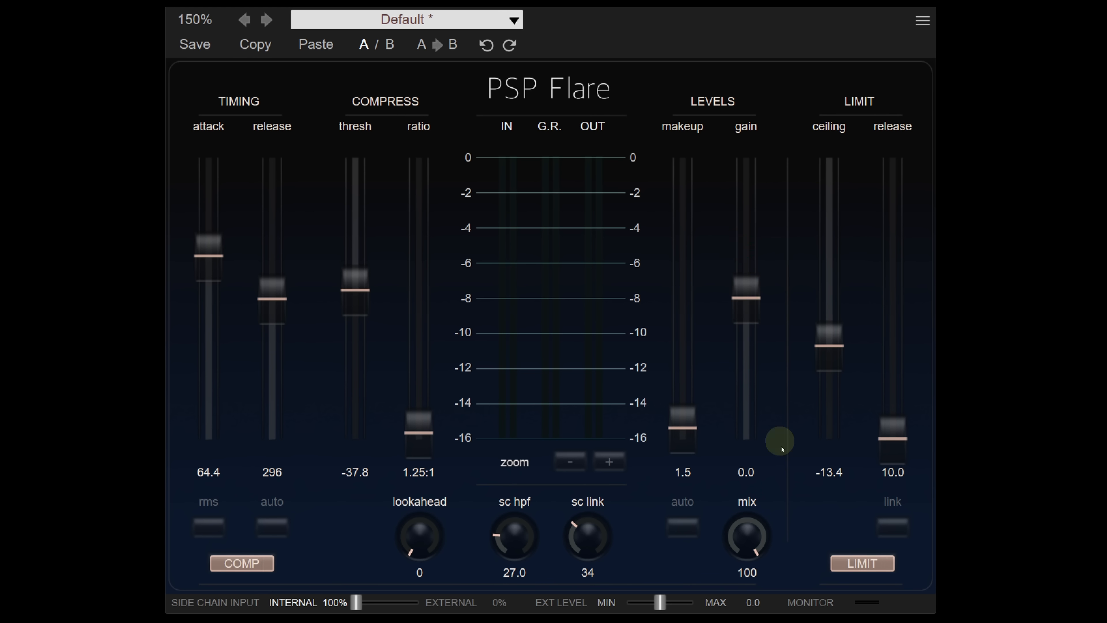
{"action": "left_click", "coordinate": [857, 564]}
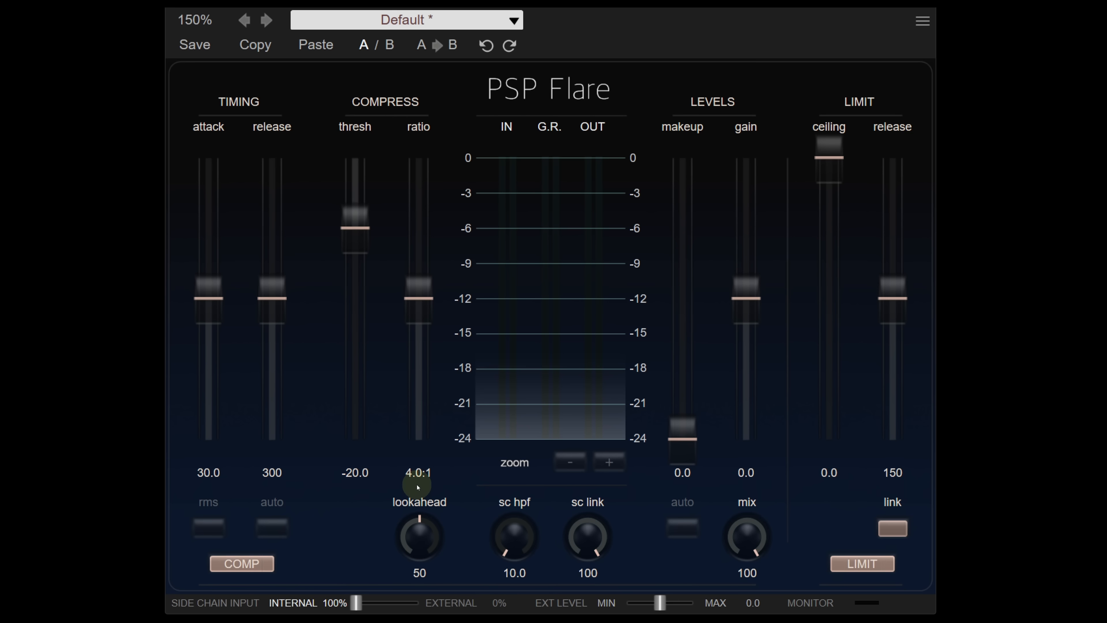
Step: Raise the compressor ratio to oo:1, lower it to 2.0:1 and settle it at 1.62:1
{"action": "left_click_drag", "start_coordinate": [417, 298], "coordinate": [427, 146]}
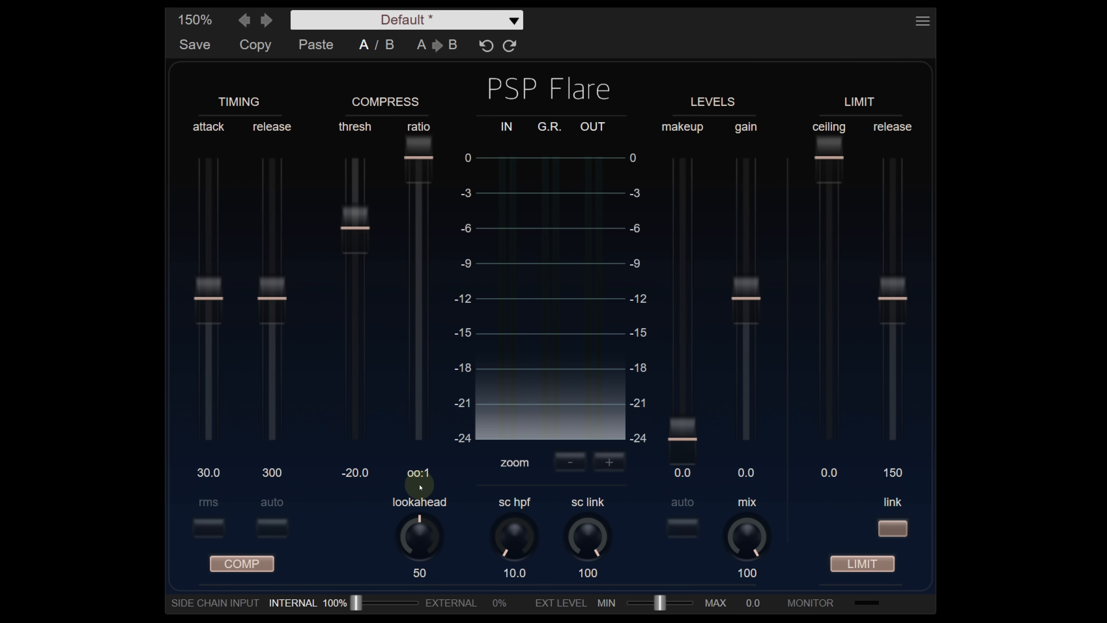
{"action": "left_click_drag", "start_coordinate": [421, 158], "coordinate": [414, 387]}
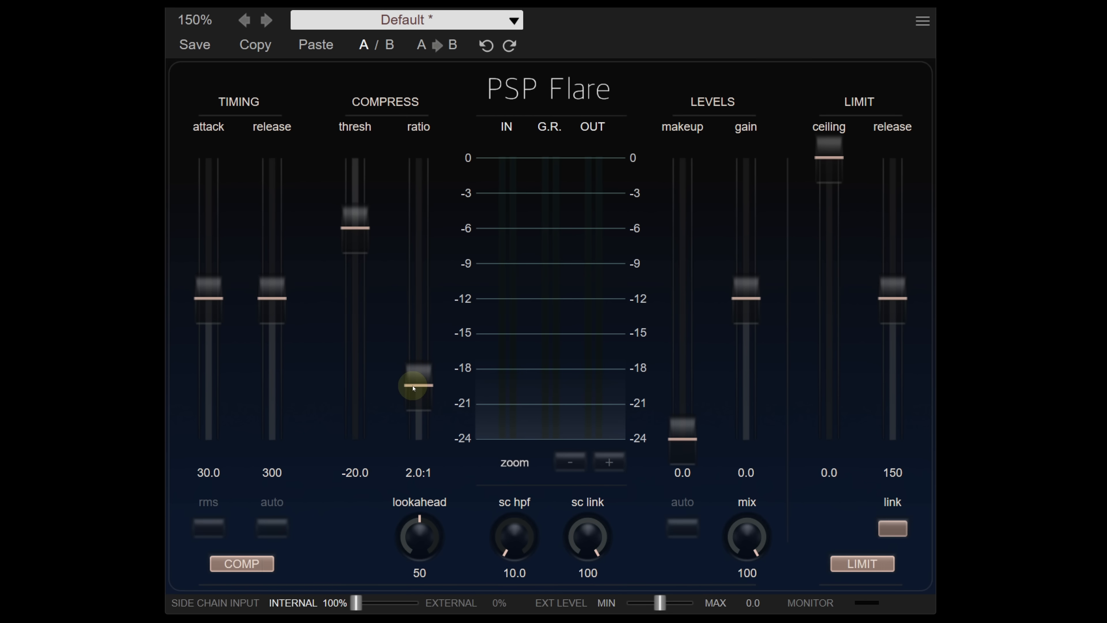
{"action": "mouse_move", "coordinate": [414, 388]}
{"action": "left_mouse_down"}
{"action": "mouse_move", "coordinate": [416, 441]}
{"action": "mouse_move", "coordinate": [421, 403]}
{"action": "left_mouse_up"}
{"action": "left_click_drag", "start_coordinate": [423, 388], "coordinate": [432, 425]}
Step: Try makeup levels of 40.0 and 20.3 before returning the makeup to 0.0
{"action": "left_click_drag", "start_coordinate": [661, 439], "coordinate": [706, 110]}
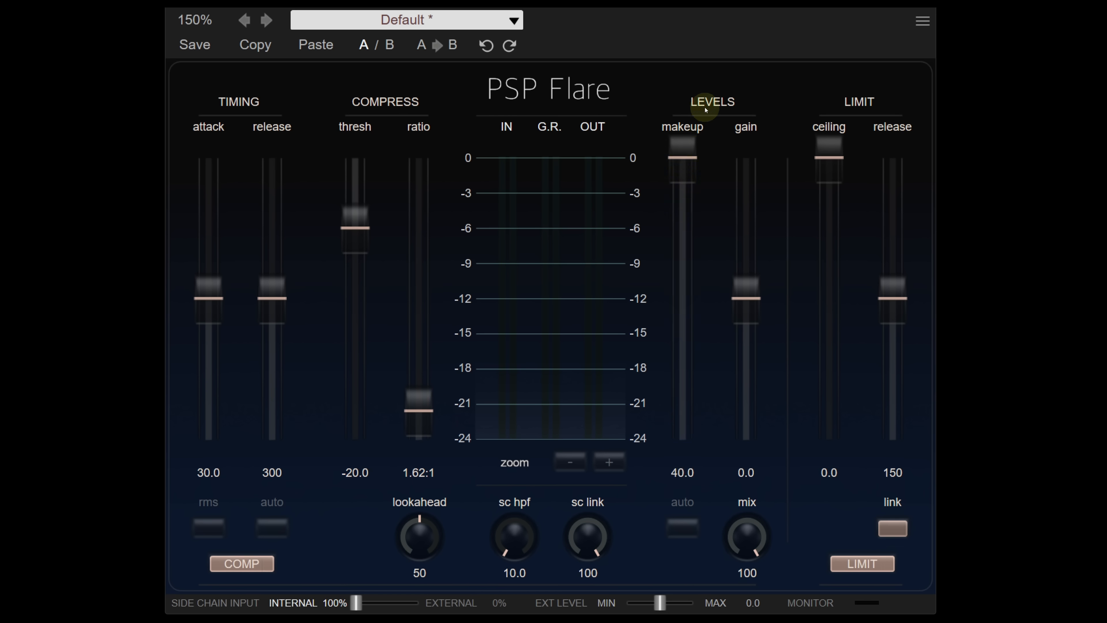
{"action": "left_click_drag", "start_coordinate": [706, 109], "coordinate": [689, 299]}
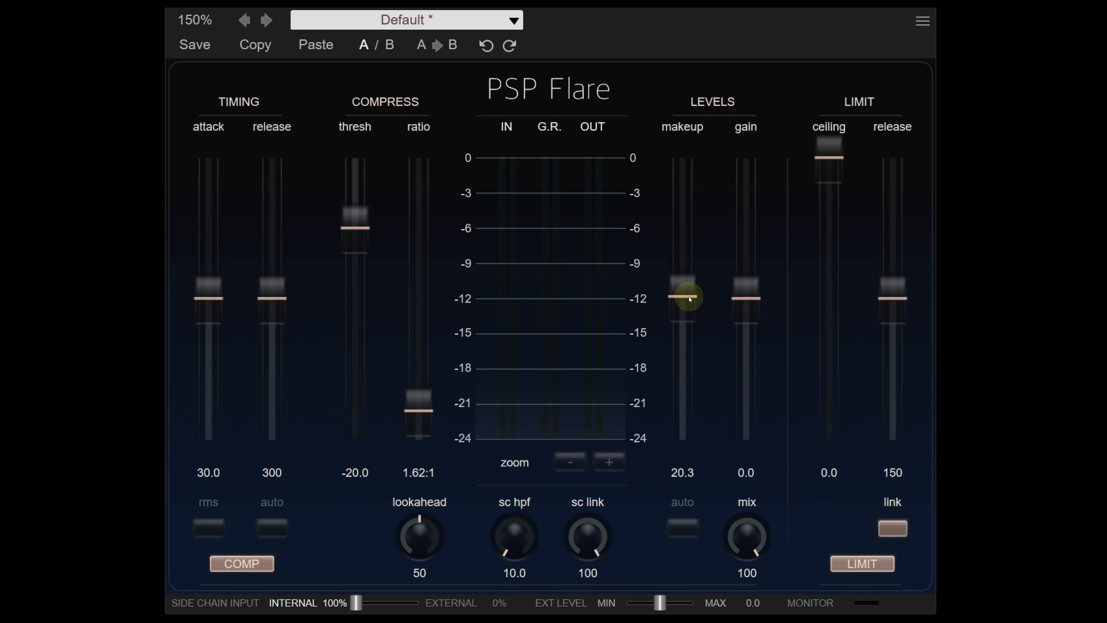
{"action": "left_click_drag", "start_coordinate": [690, 299], "coordinate": [683, 441]}
Step: Try a side-chain link of 59 before returning it to 100
{"action": "left_click", "coordinate": [589, 537]}
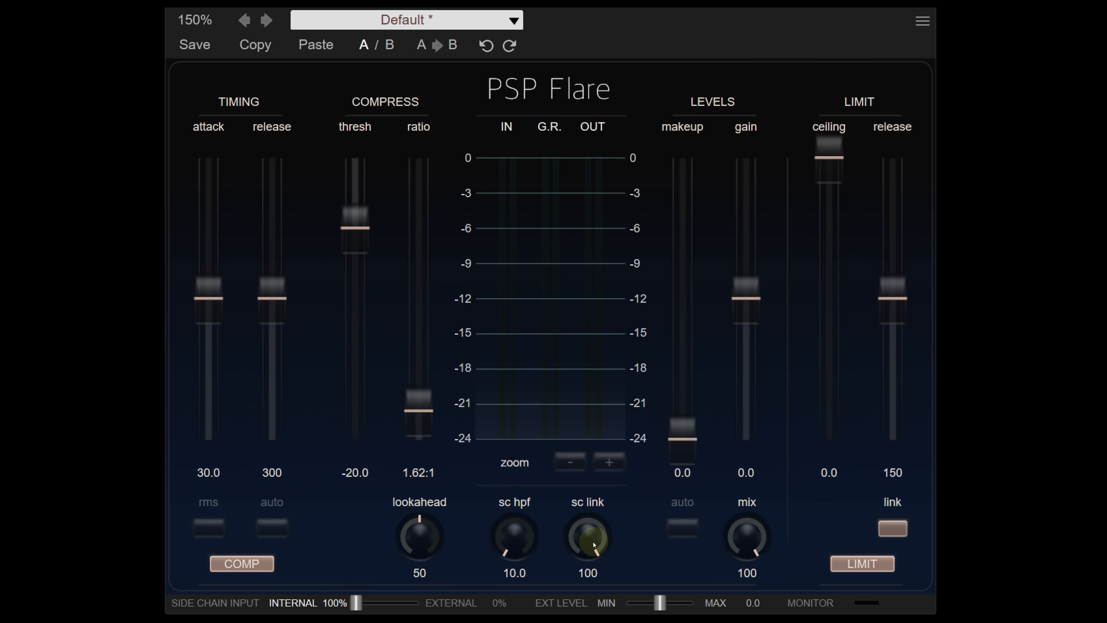
{"action": "left_click_drag", "start_coordinate": [591, 542], "coordinate": [591, 589]}
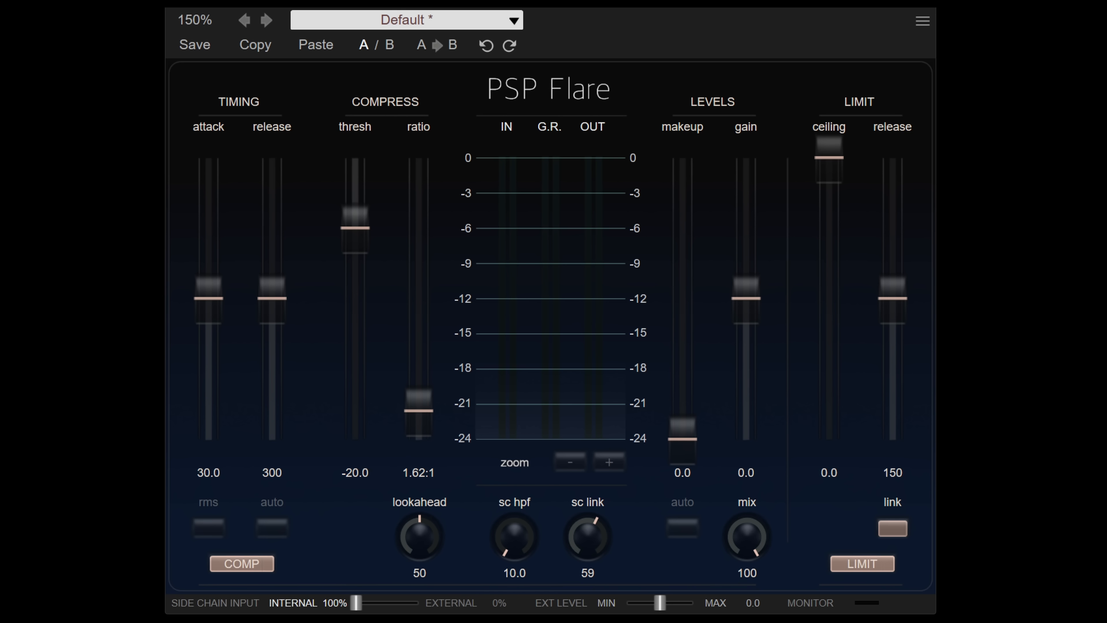
{"action": "left_click_drag", "start_coordinate": [590, 541], "coordinate": [595, 503]}
{"action": "left_click", "coordinate": [589, 549]}
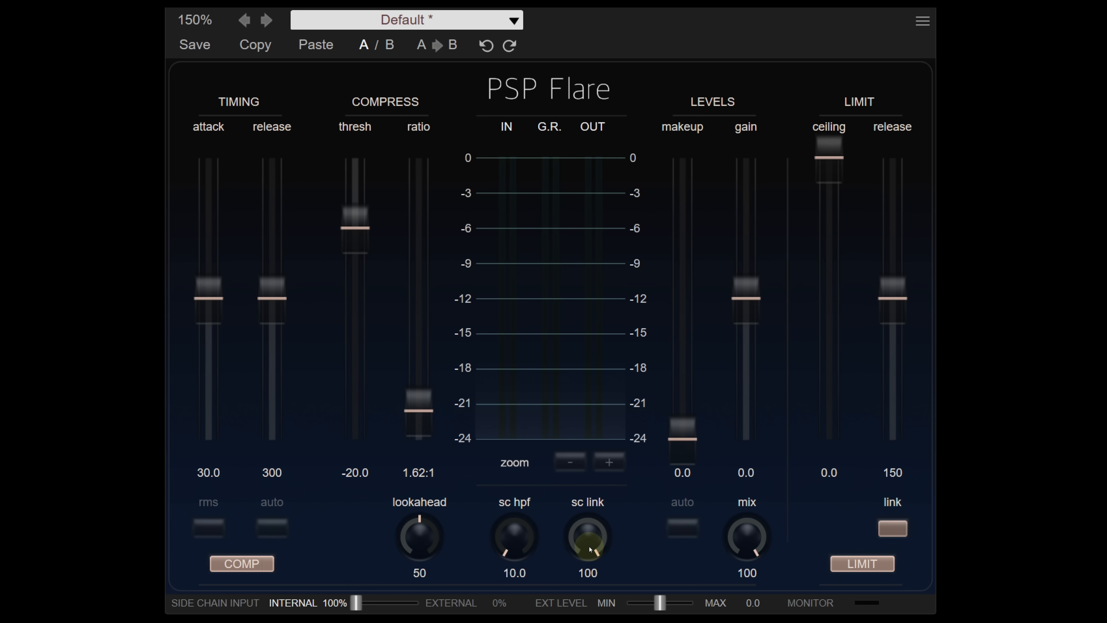